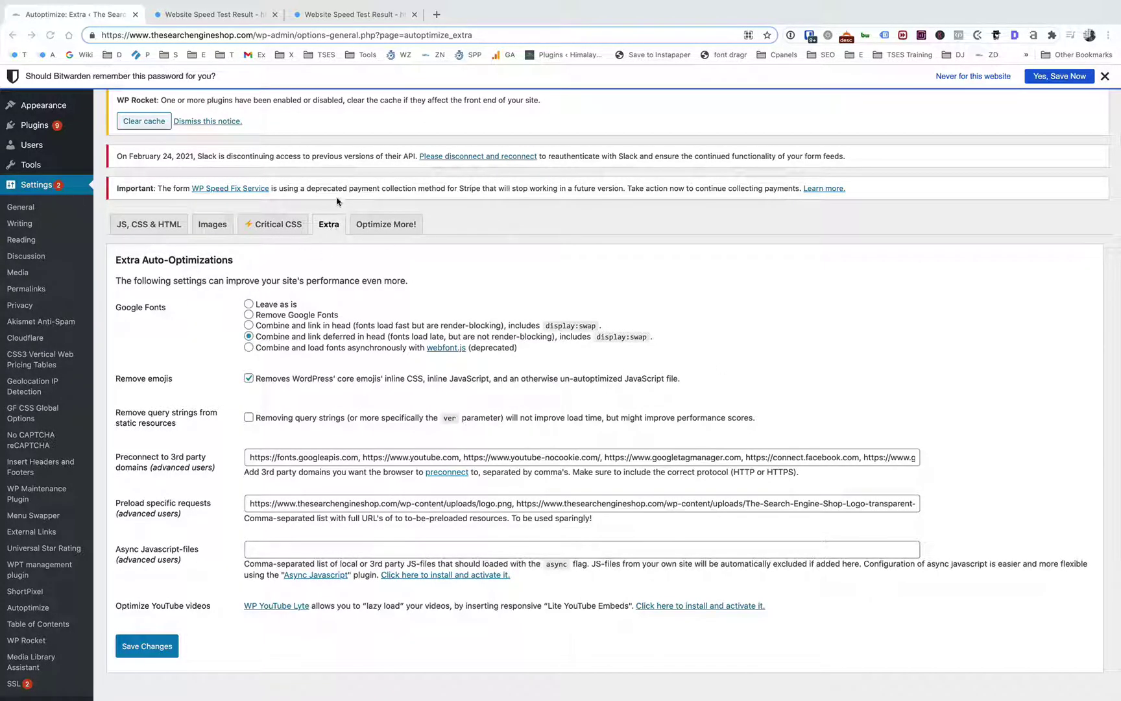
Step: Highlight the Preconnect label, then the fonts.googleapis.com and youtube preconnect entries
drag(221, 467, 117, 455)
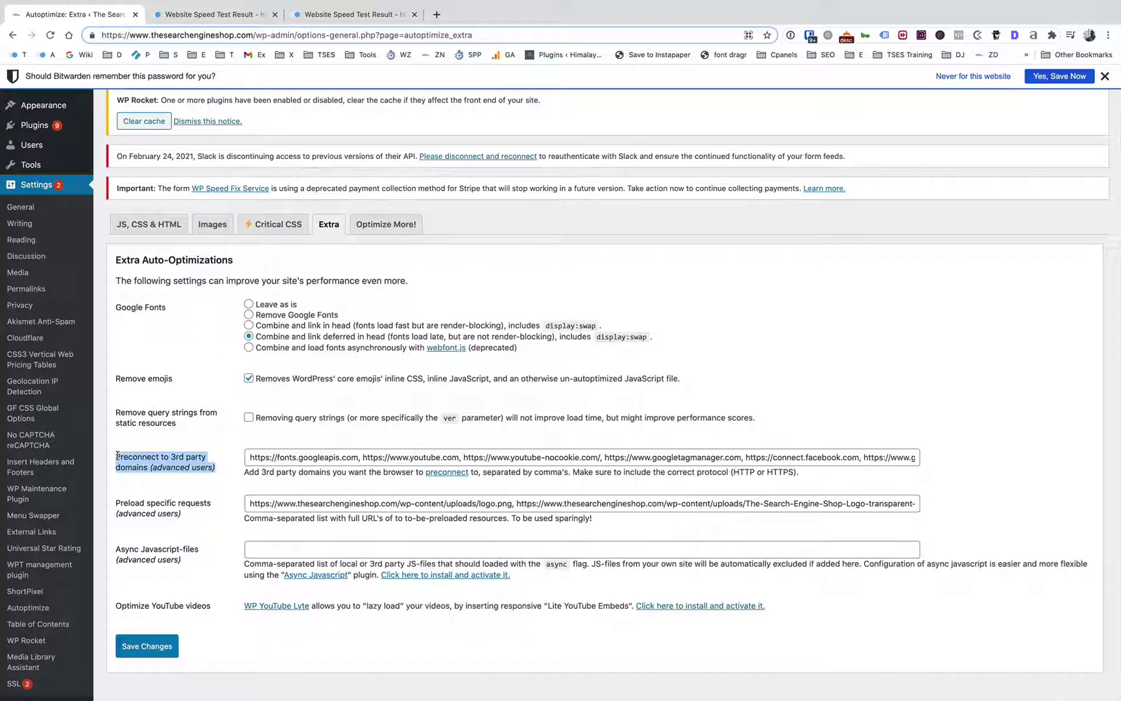
click(272, 457)
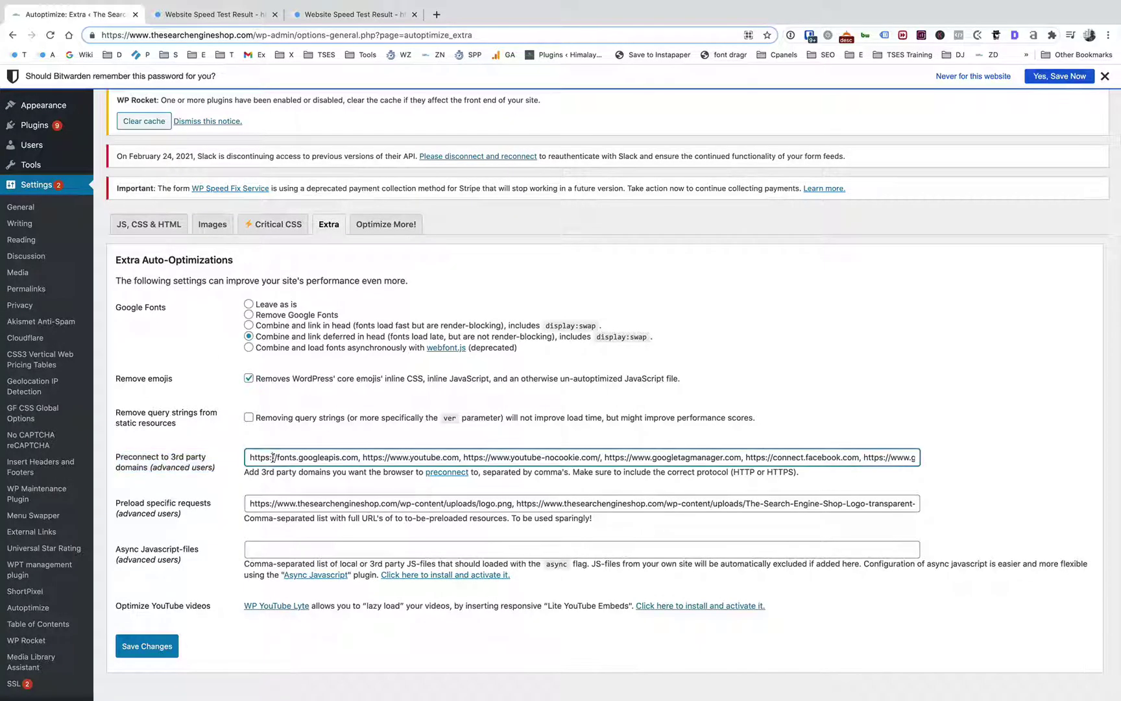
drag(249, 457, 364, 456)
drag(432, 456, 396, 457)
Step: Highlight connect.facebook.com and scroll through the later domains in the preconnect list
drag(633, 456, 915, 457)
click(772, 456)
drag(772, 456, 901, 458)
click(685, 456)
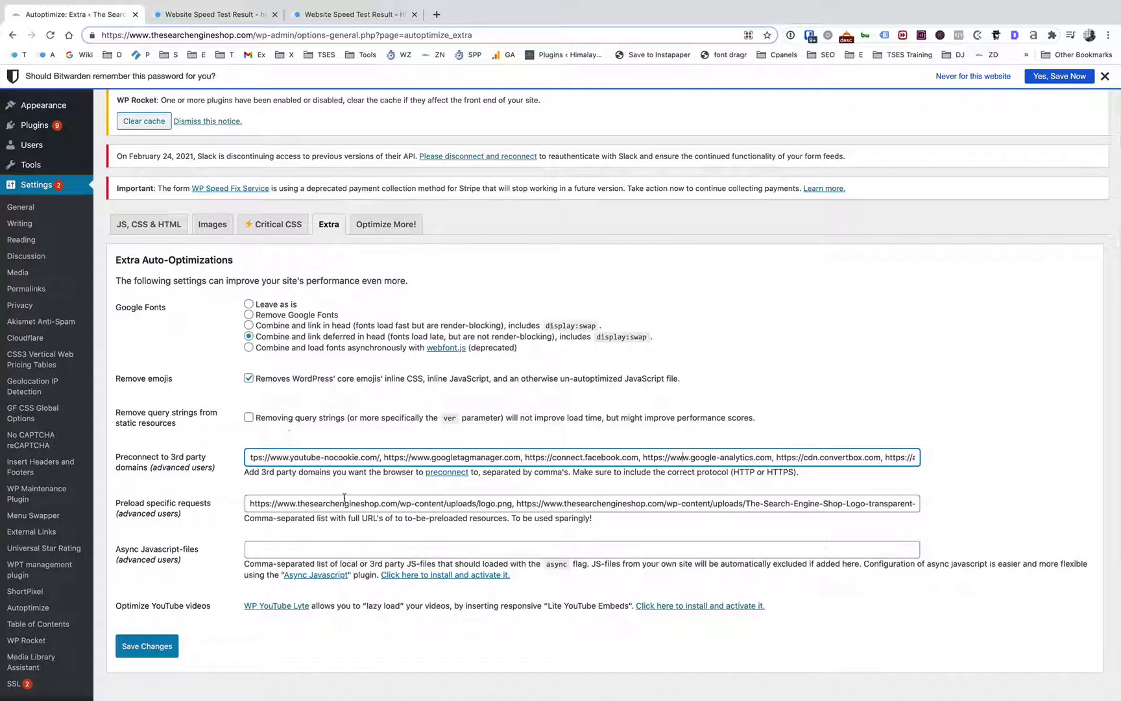
click(228, 17)
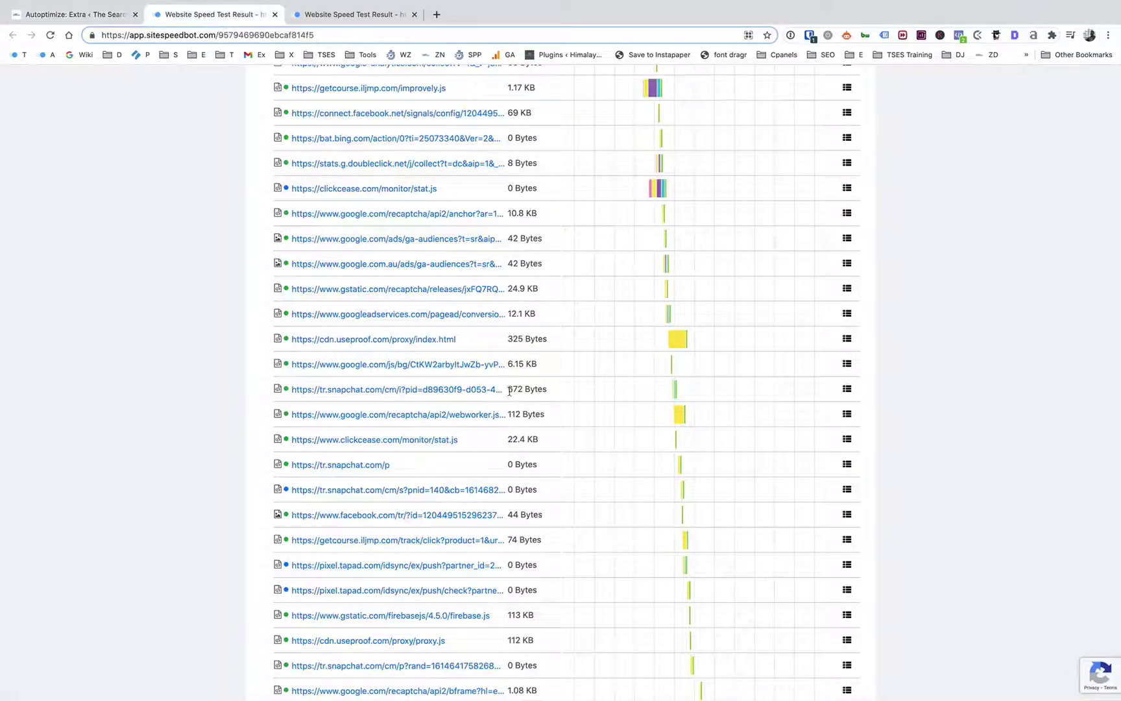
scroll(389, 448, down, 7)
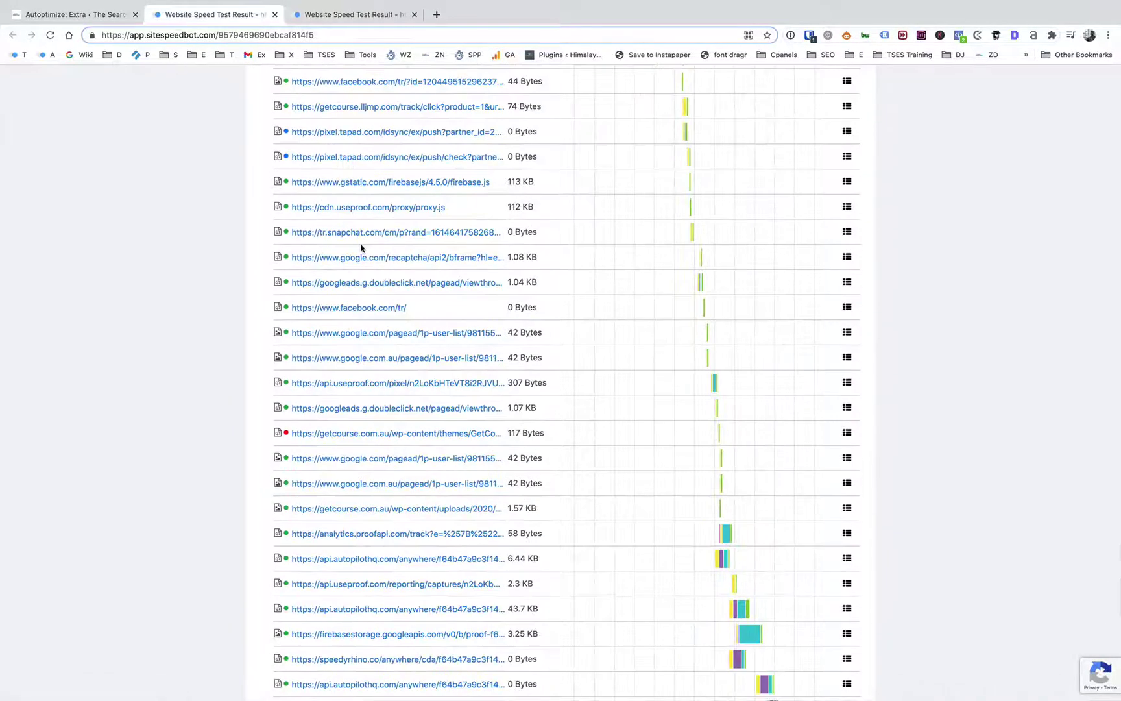
scroll(457, 298, up, 7)
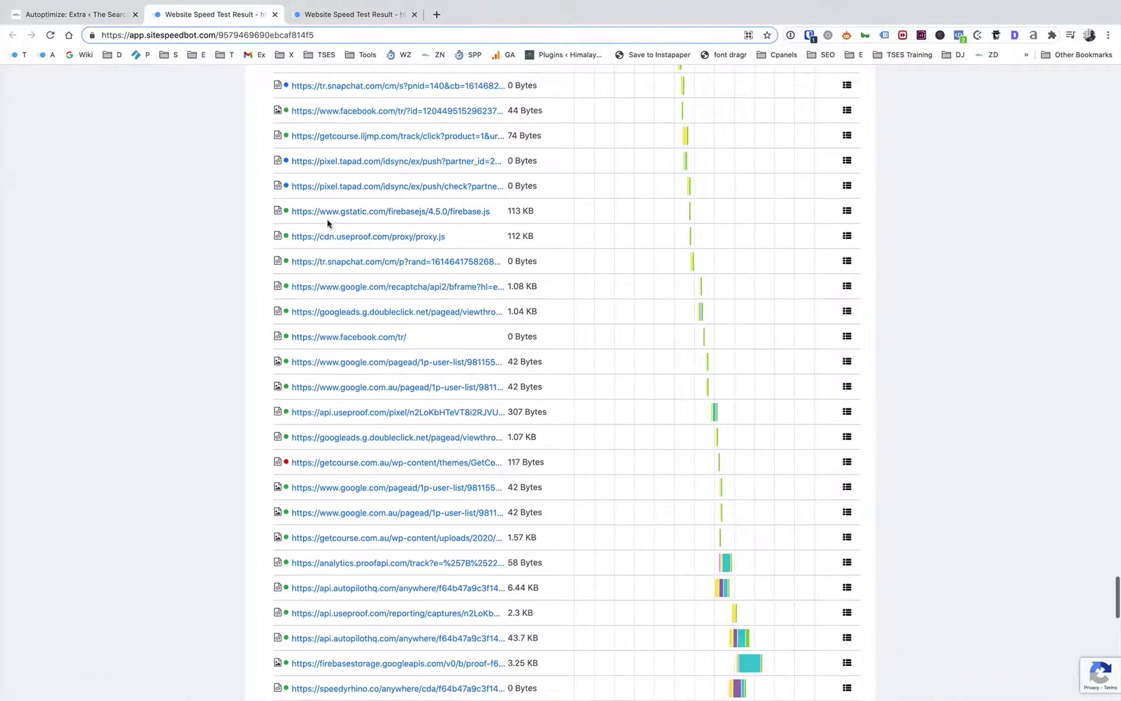
scroll(495, 413, up, 2)
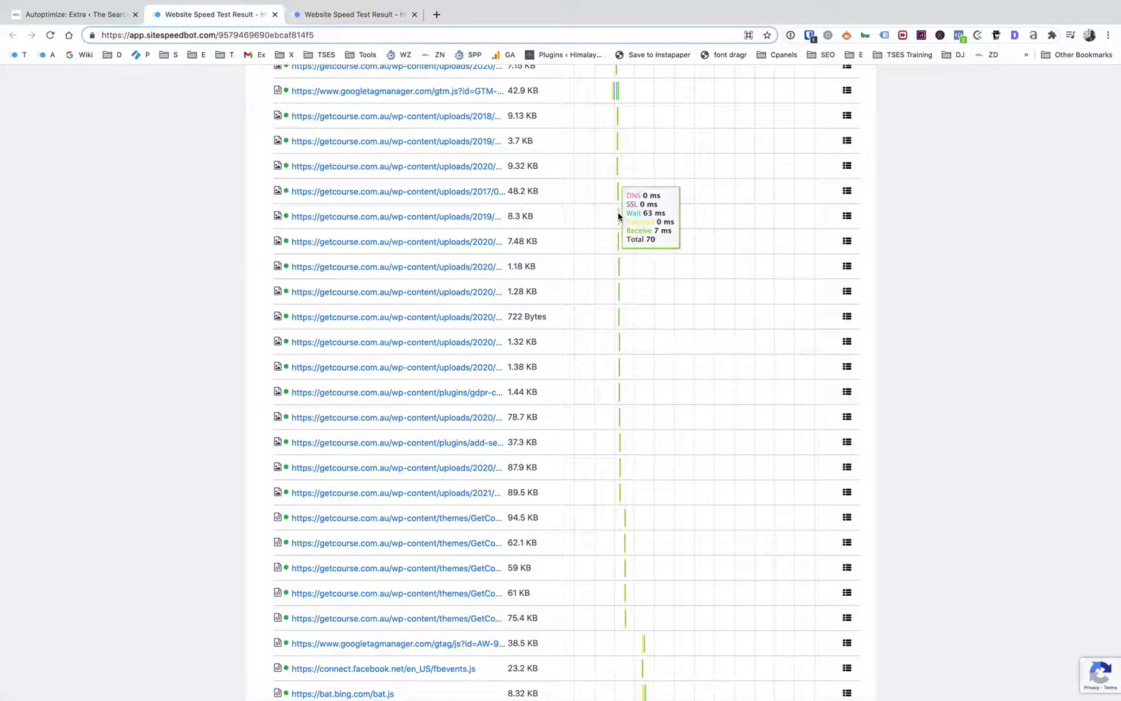
mouse_move(617, 245)
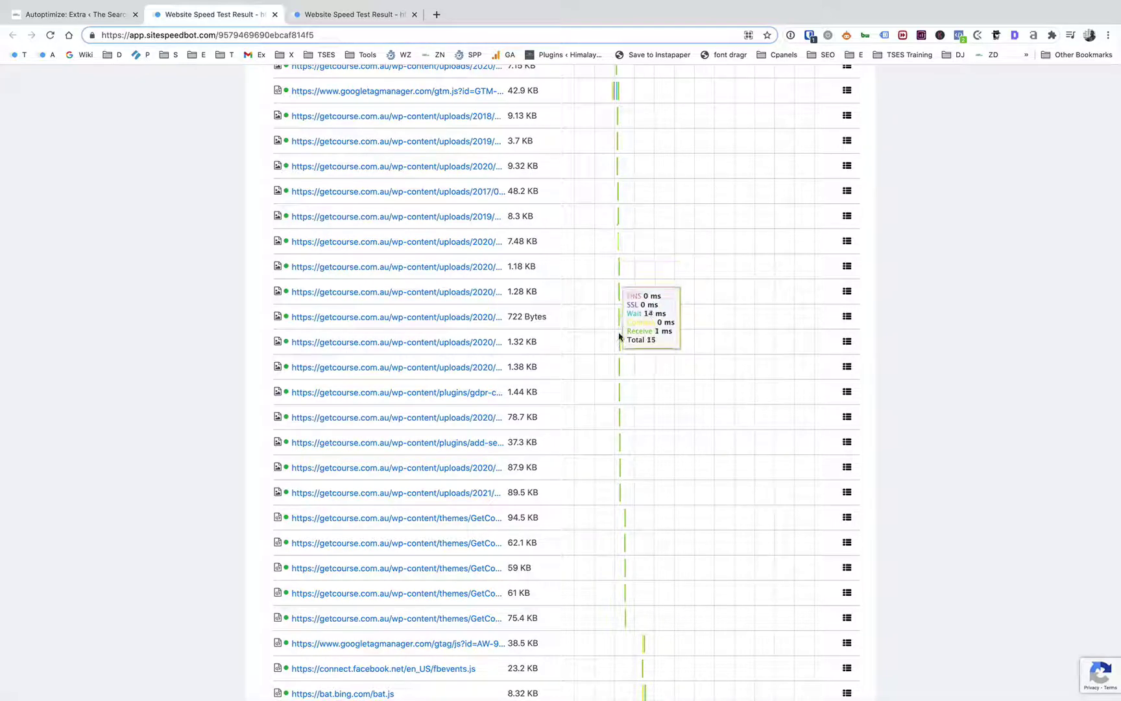
mouse_move(620, 366)
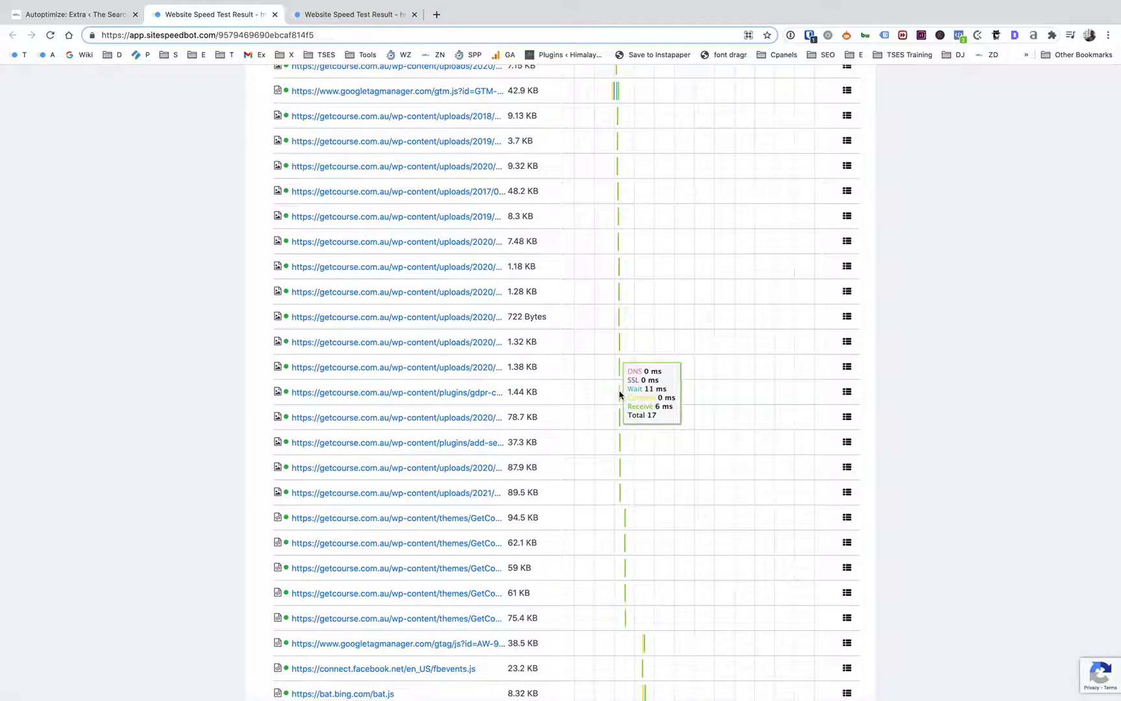
scroll(620, 394, down, 5)
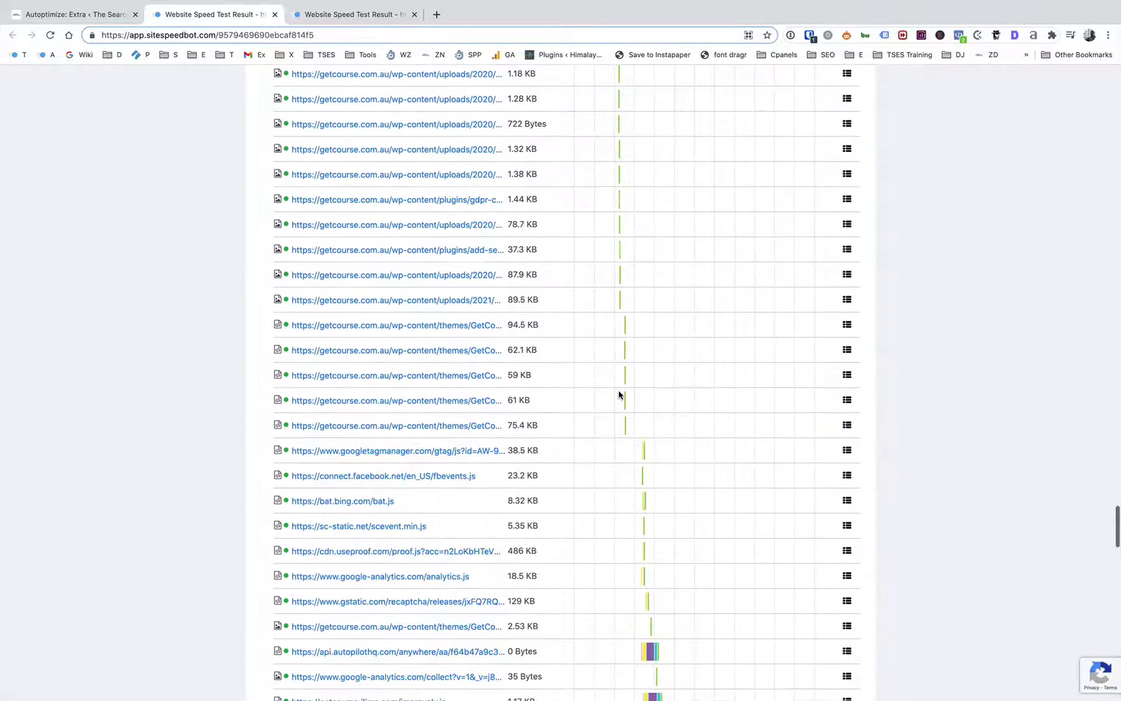
scroll(619, 395, down, 3)
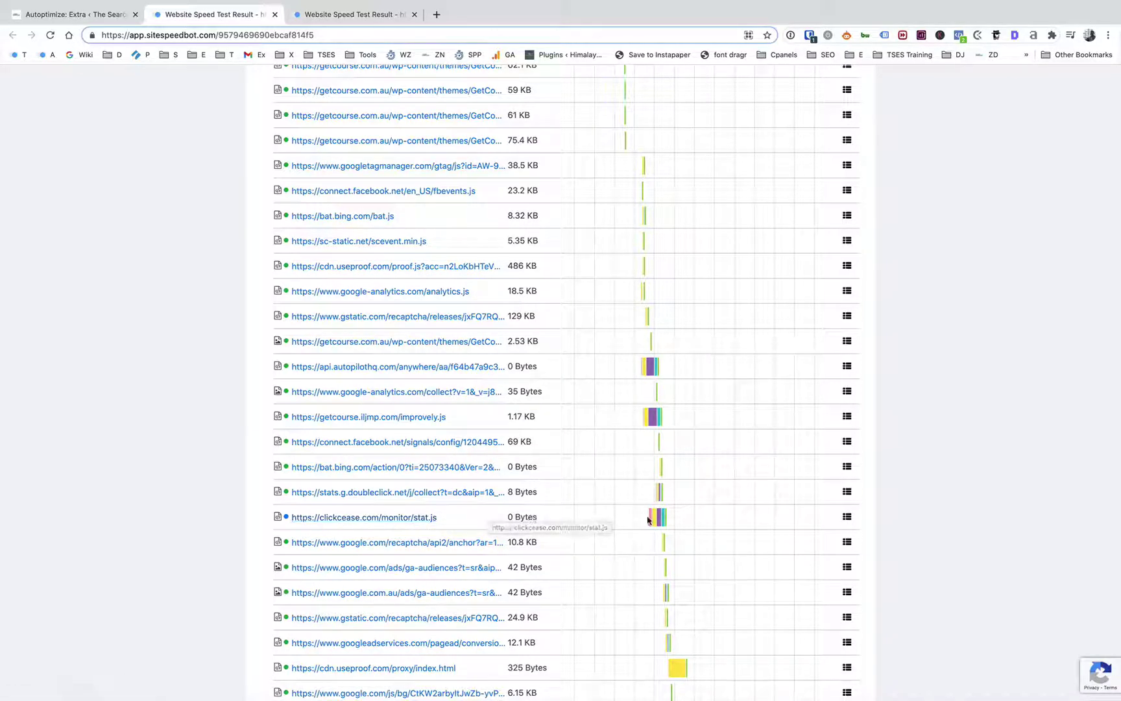
mouse_move(648, 519)
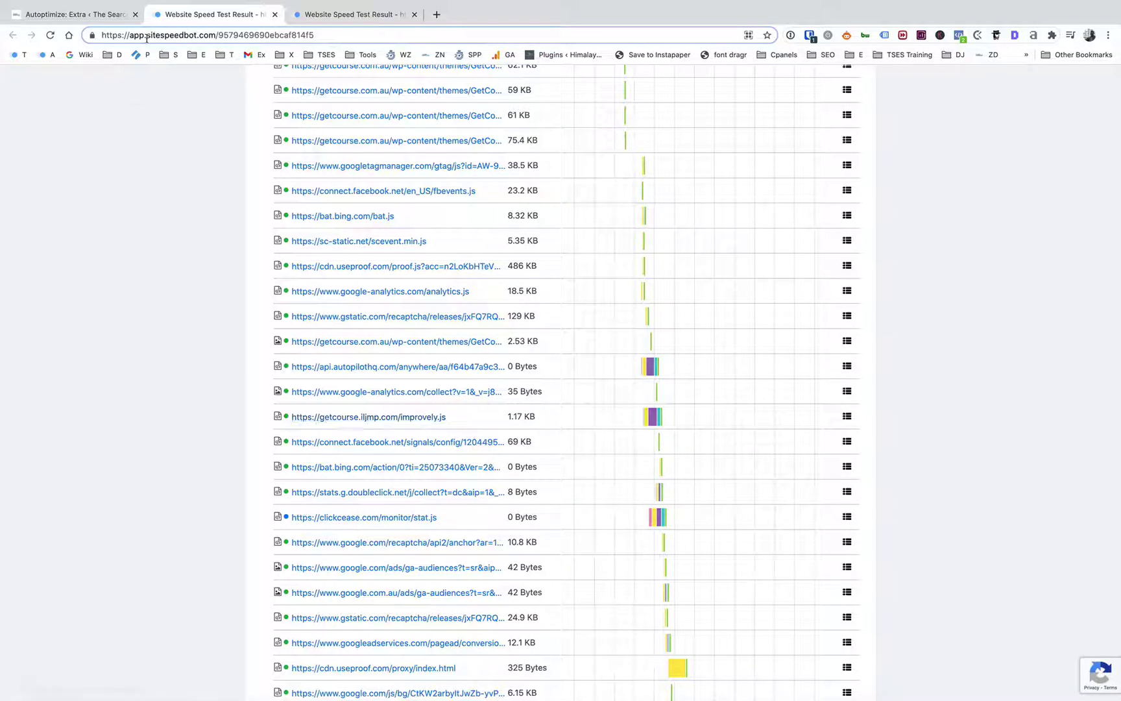
Step: Recheck Autoptimize's preconnect list, then view the thesearchengineshop.com speed test waterfall
click(71, 14)
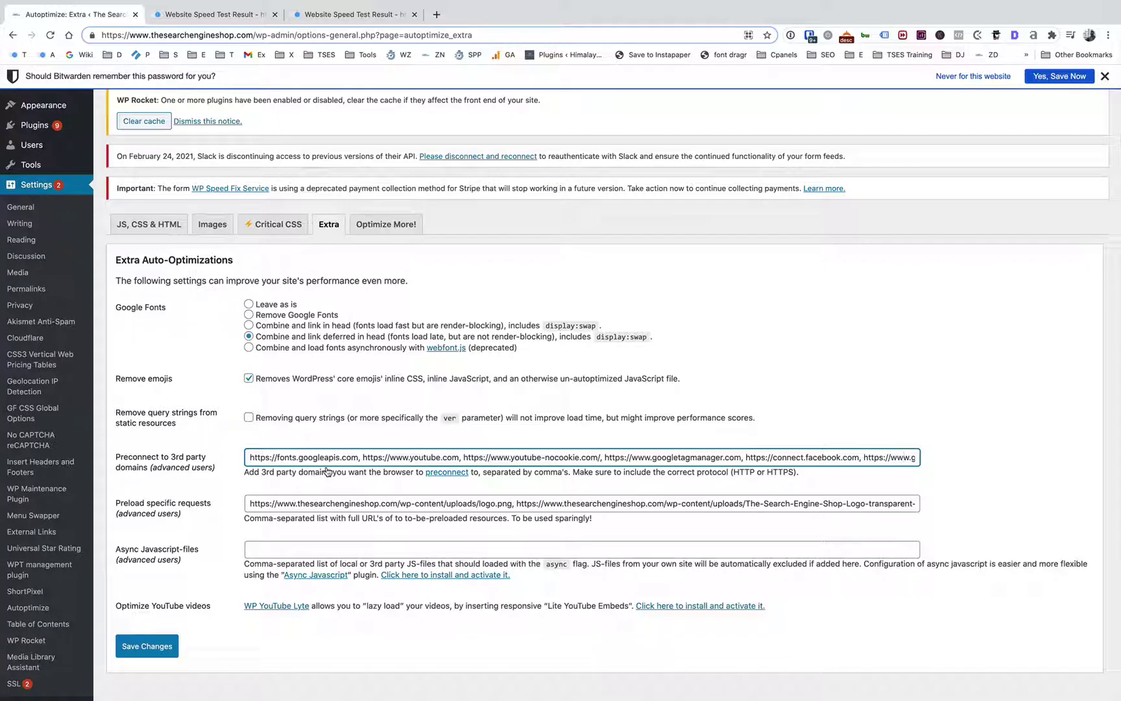
click(356, 14)
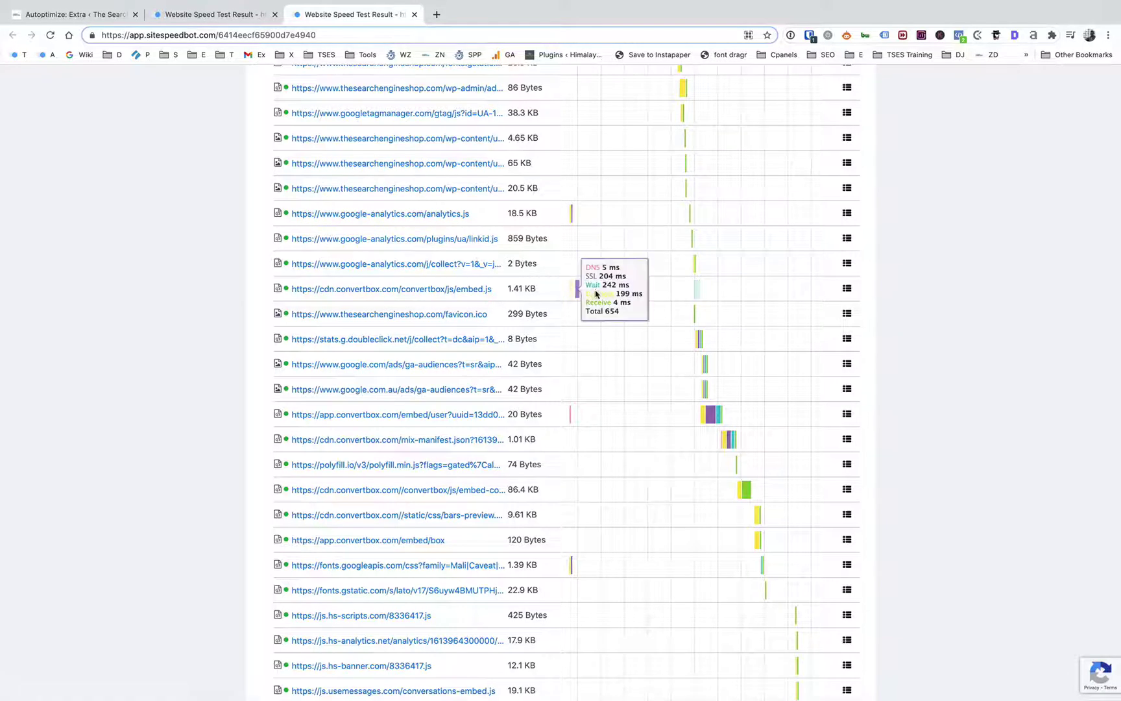
Step: Switch to the getcourse.com.au result showing bat.bing.com, useproof, autopilothq and clickcease requests
mouse_move(571, 294)
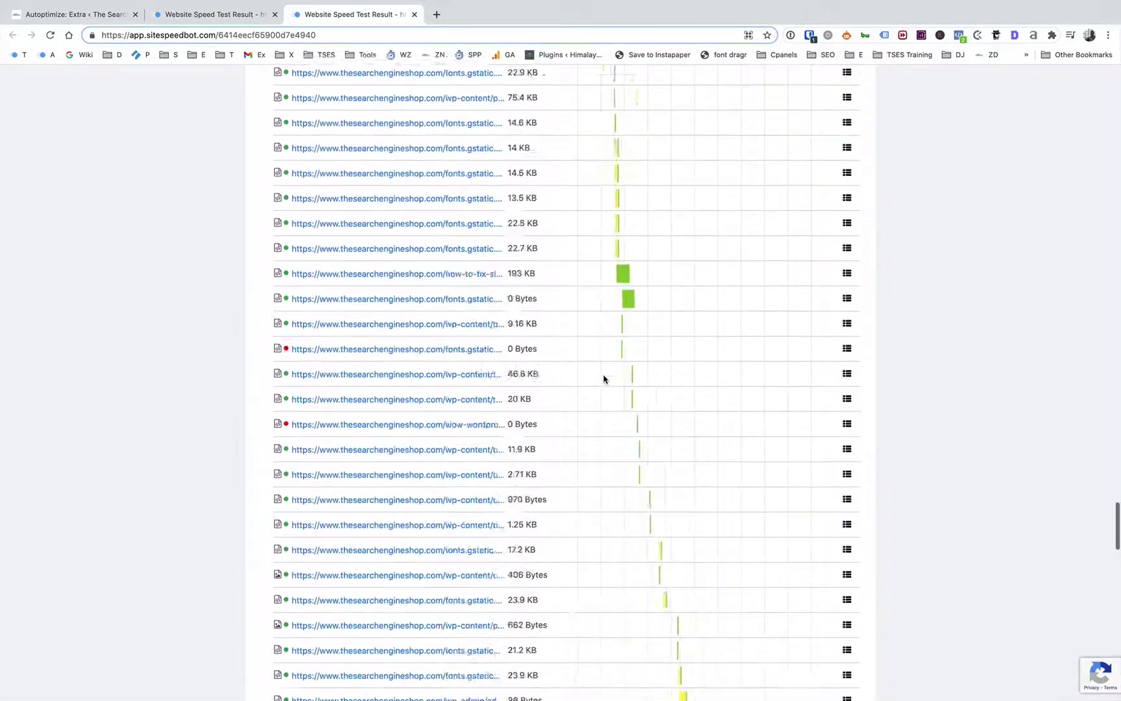
scroll(604, 378, down, 2)
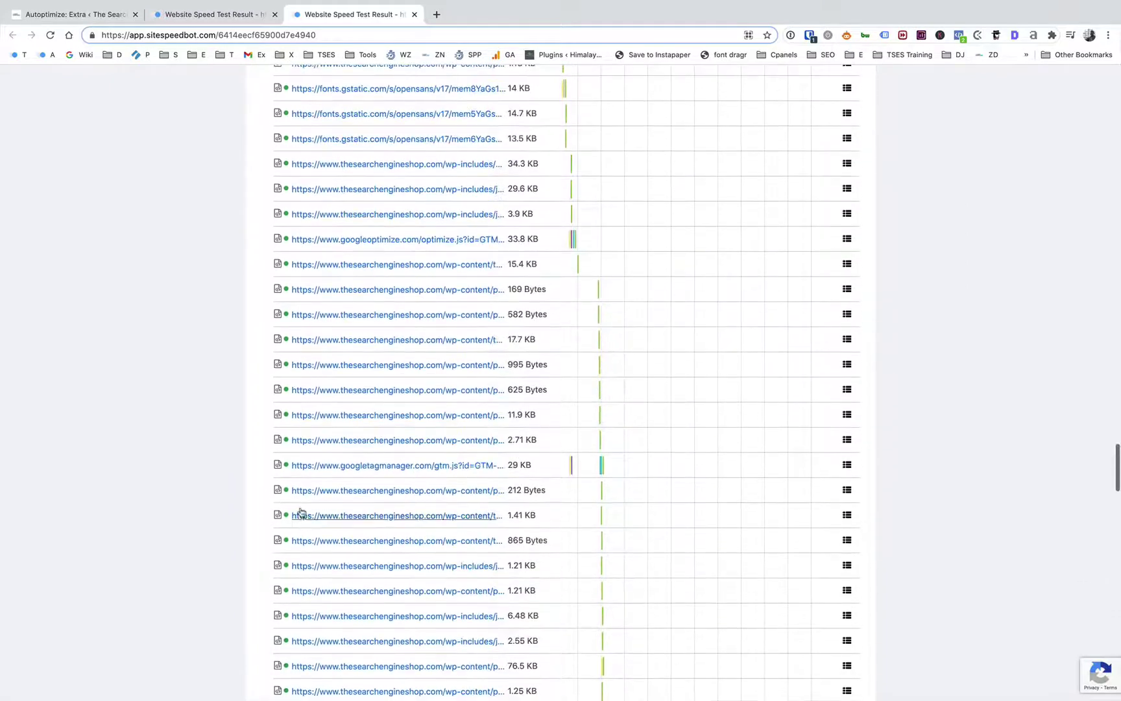
mouse_move(586, 466)
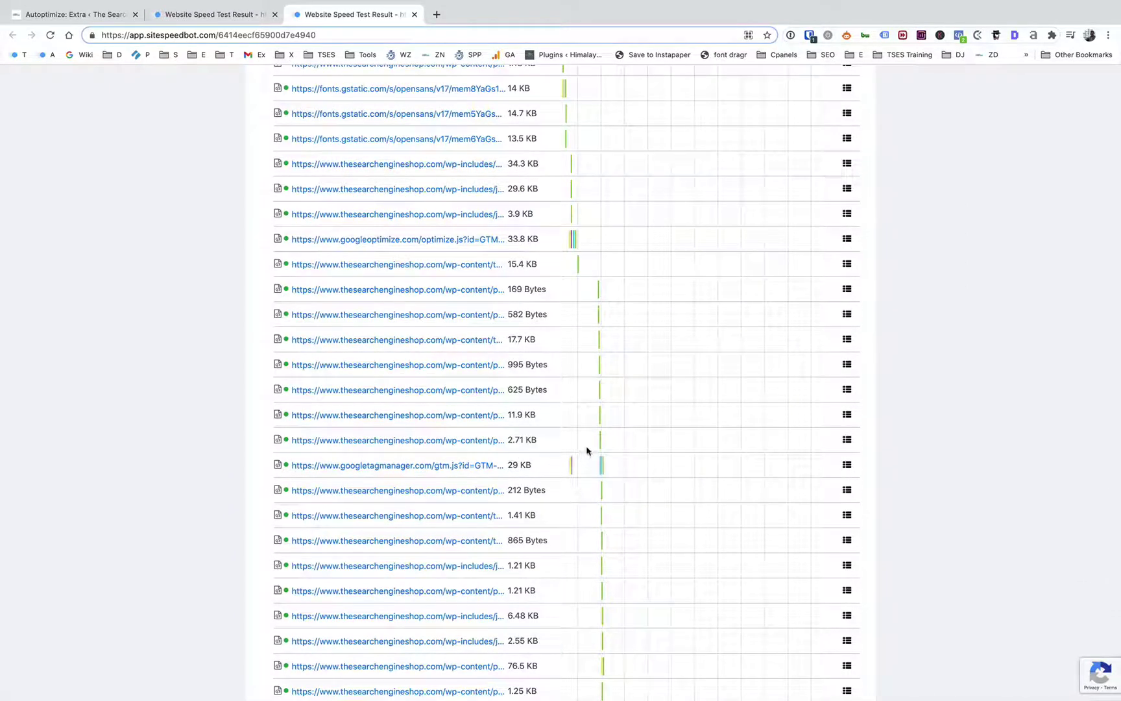
click(228, 19)
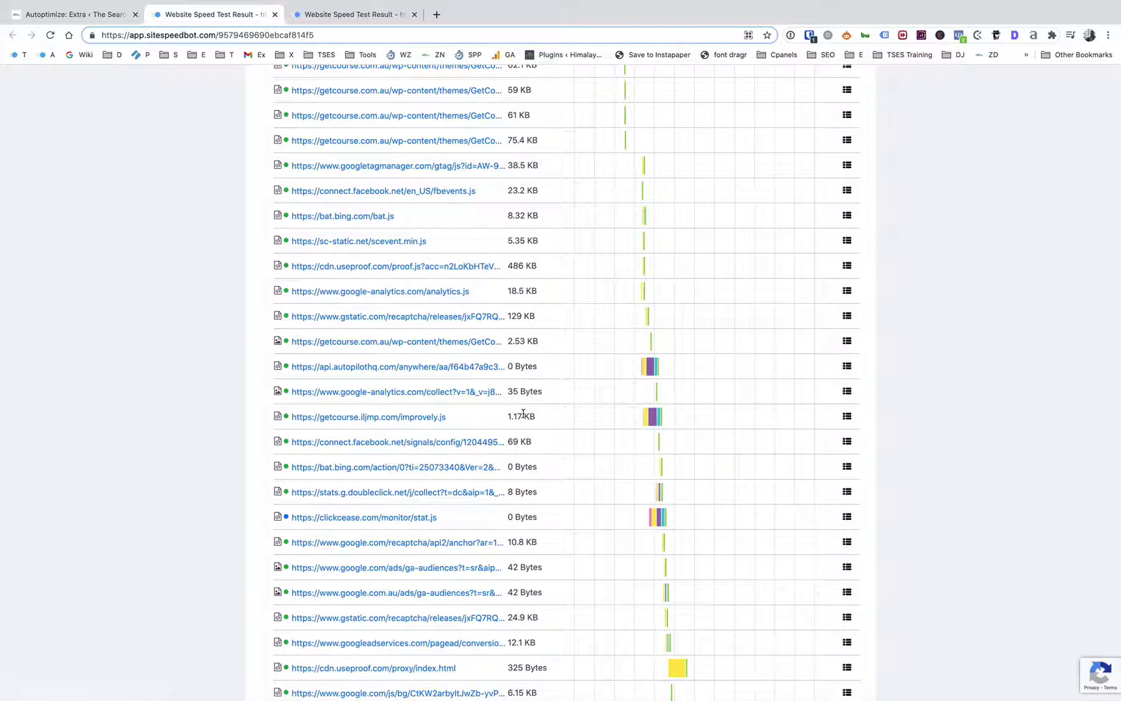
scroll(601, 410, down, 20)
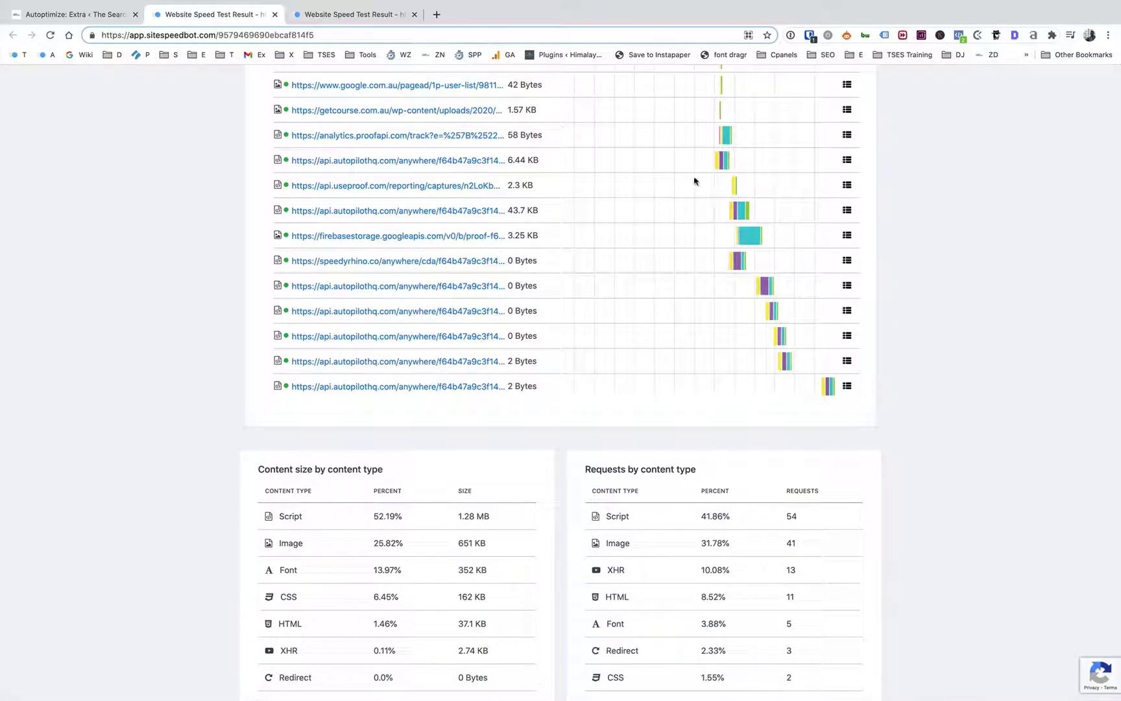
scroll(663, 200, up, 15)
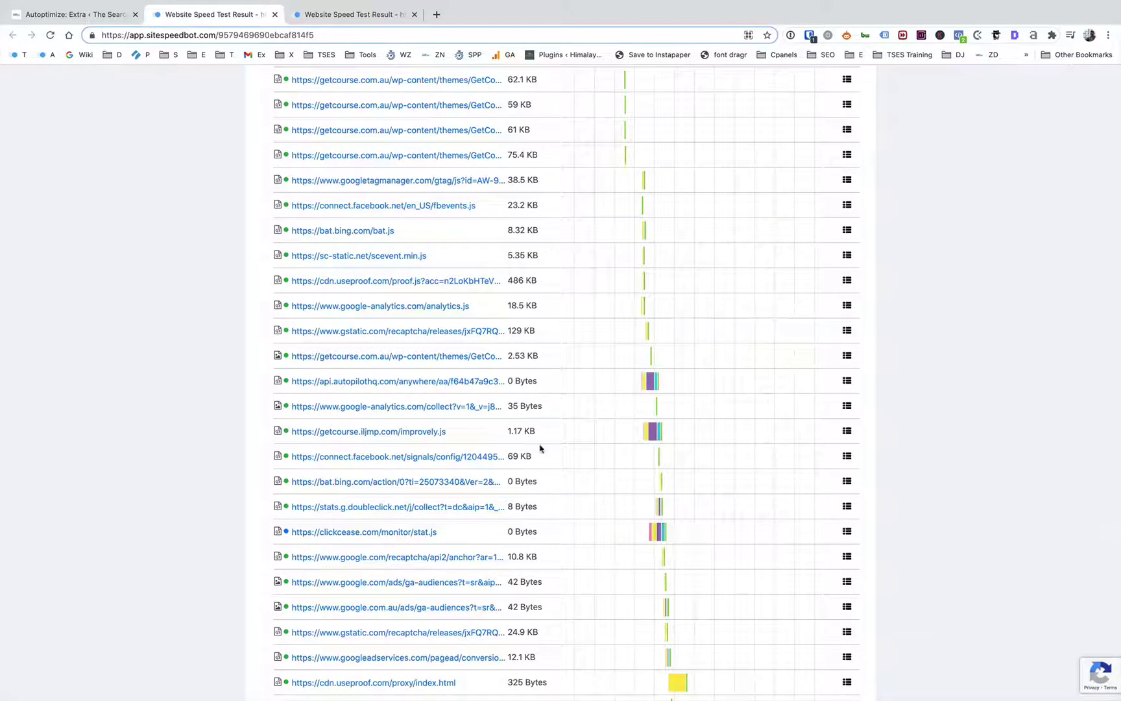
mouse_move(685, 530)
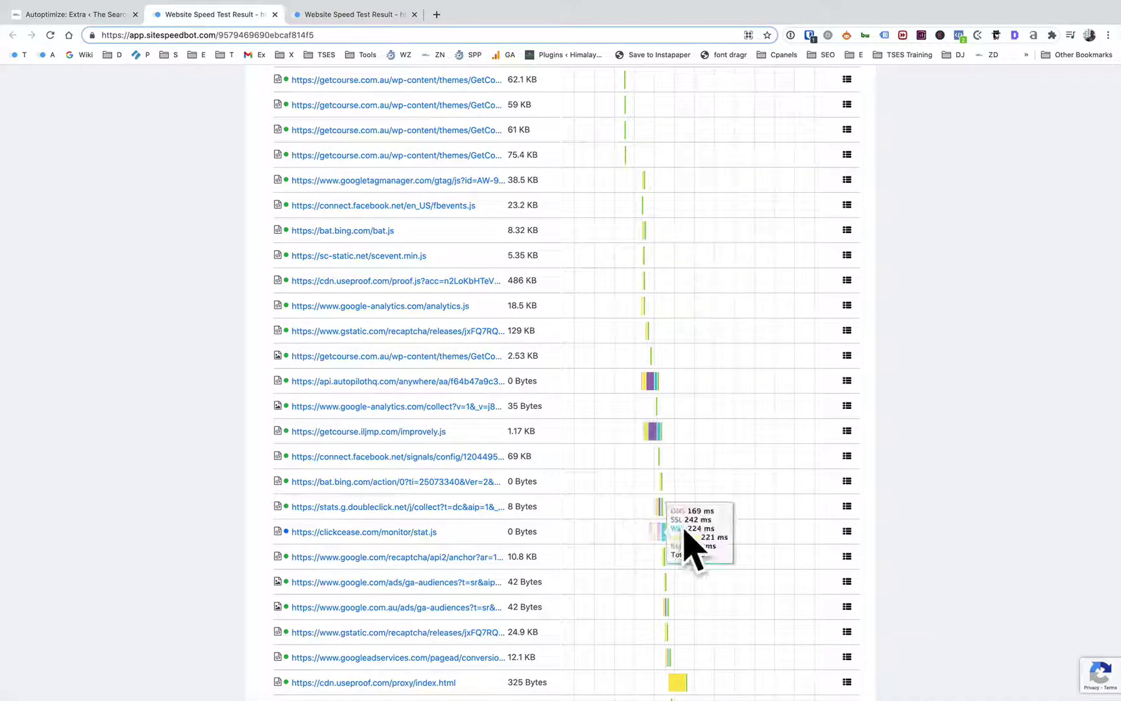
click(351, 18)
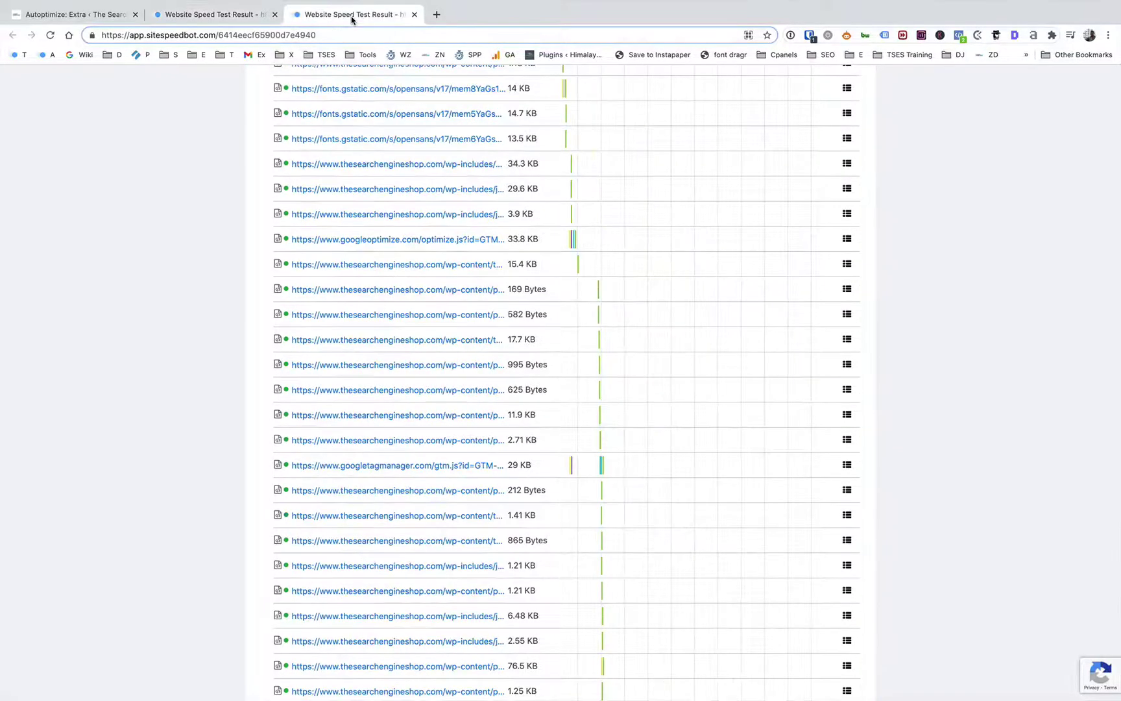
click(203, 22)
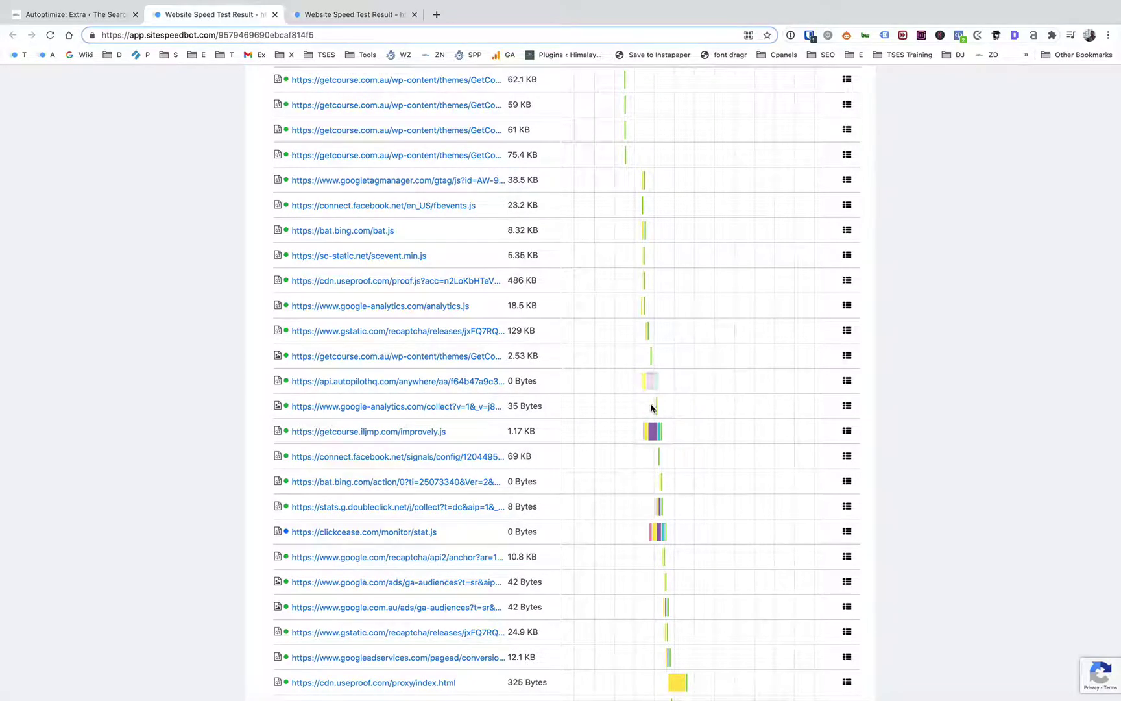
mouse_move(648, 441)
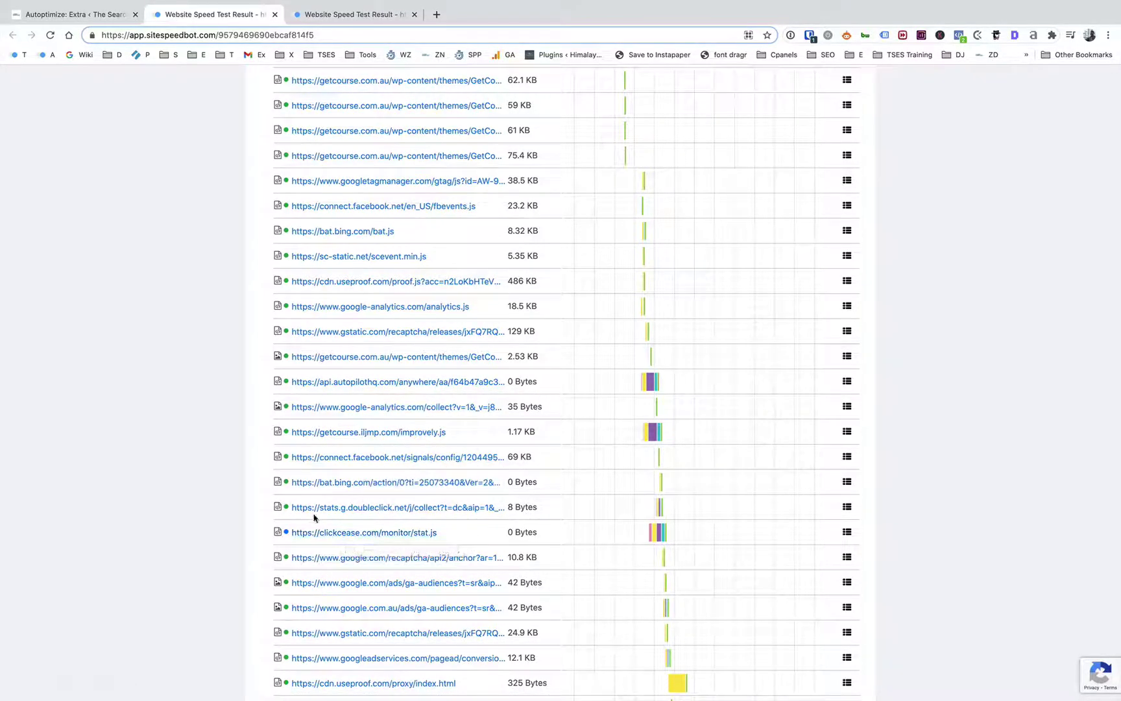
scroll(358, 514, down, 3)
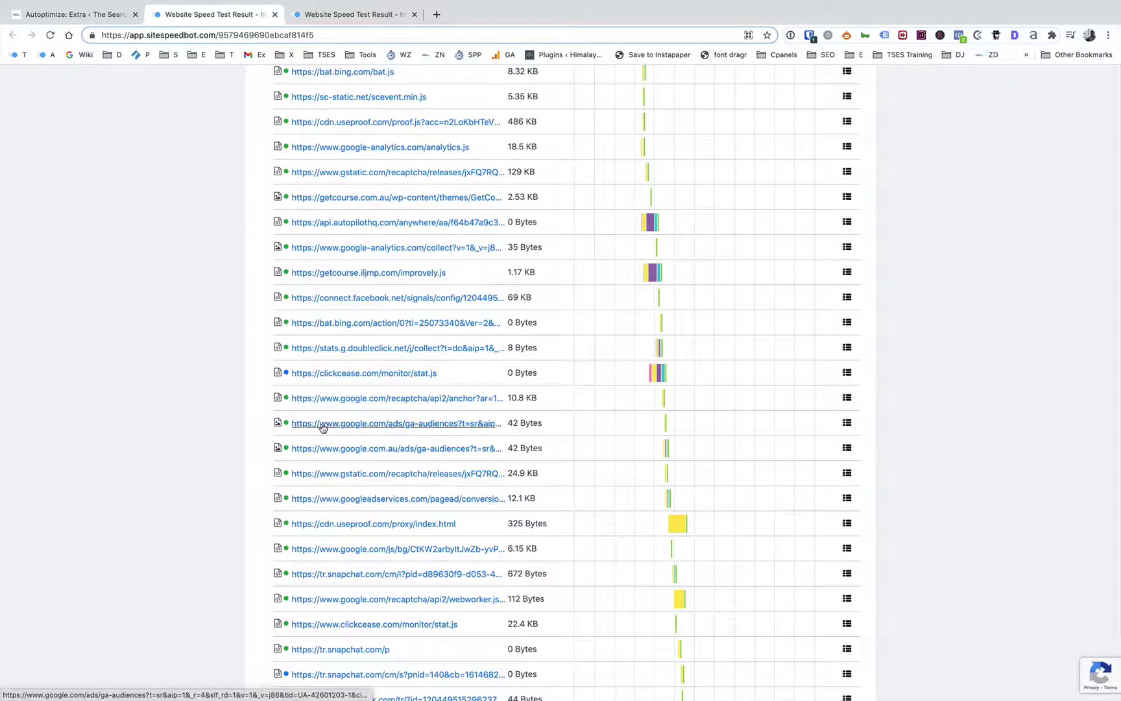
scroll(343, 386, up, 11)
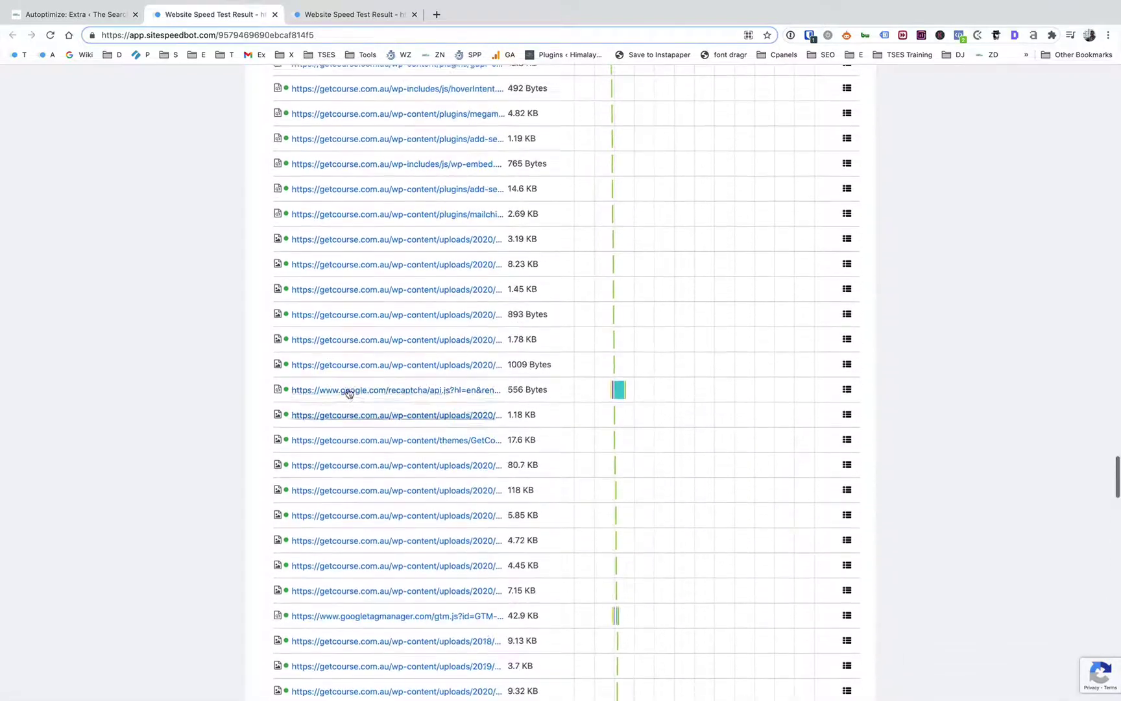
scroll(388, 519, down, 1)
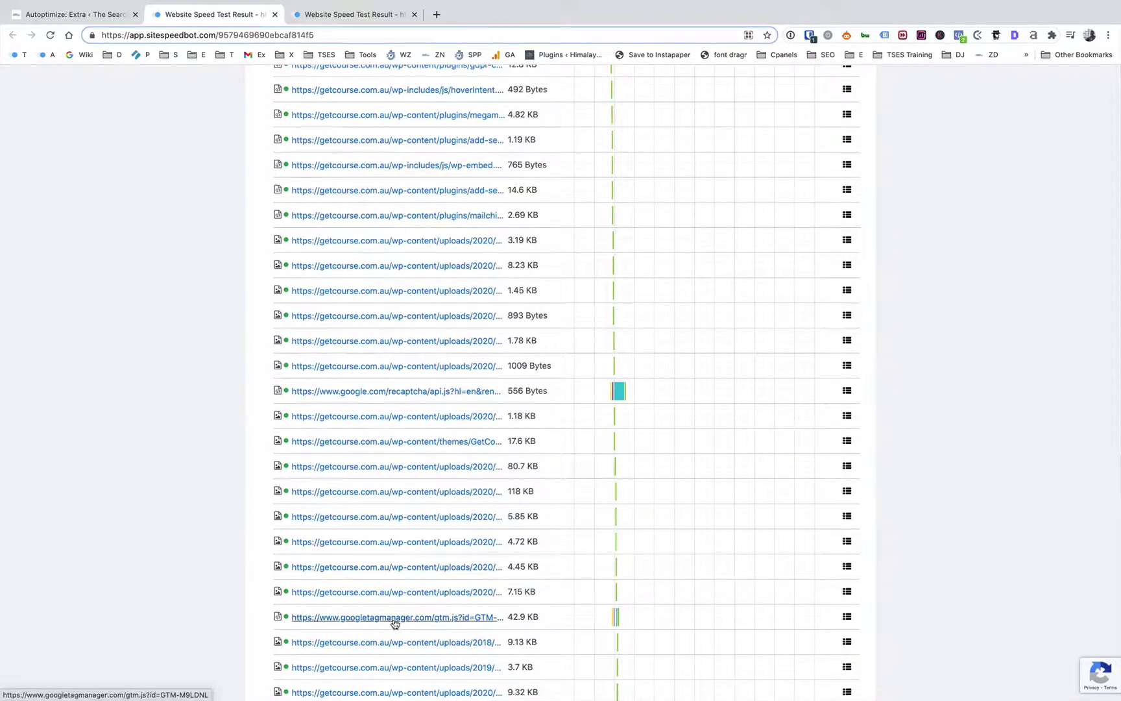
mouse_move(618, 615)
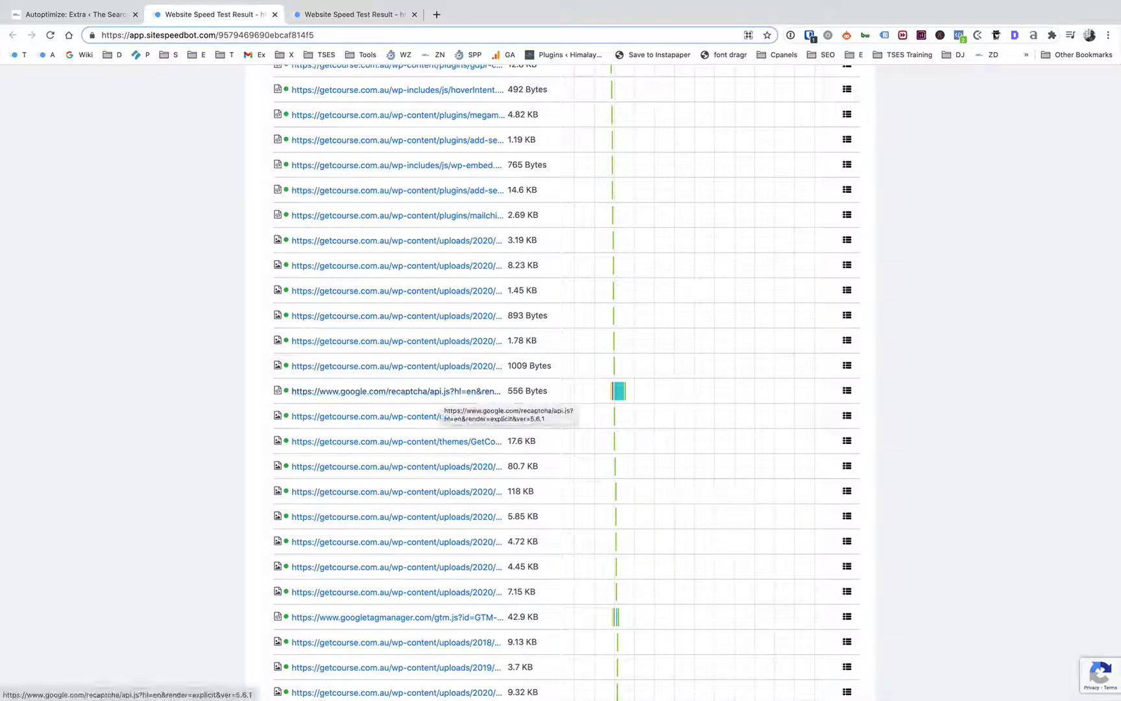
click(91, 18)
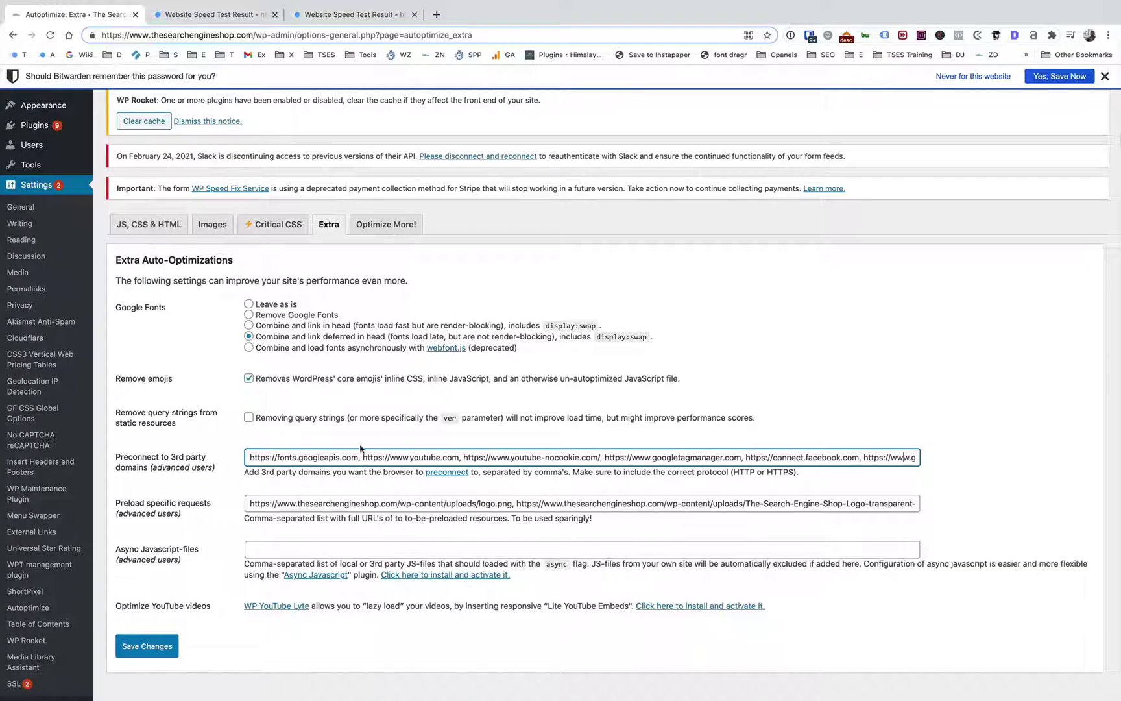
drag(358, 457, 249, 458)
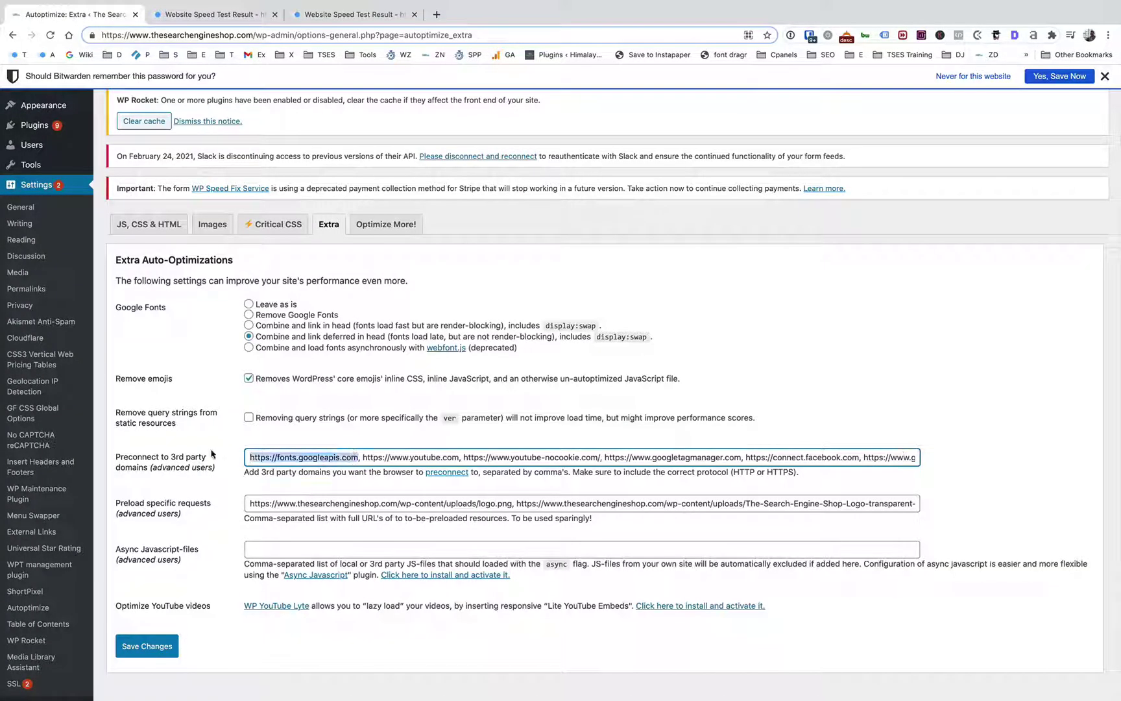
click(245, 453)
shift+click(361, 461)
Step: Show thesearchengineshop.com waterfall down to its google-analytics, convertbox and hs-scripts requests
click(353, 19)
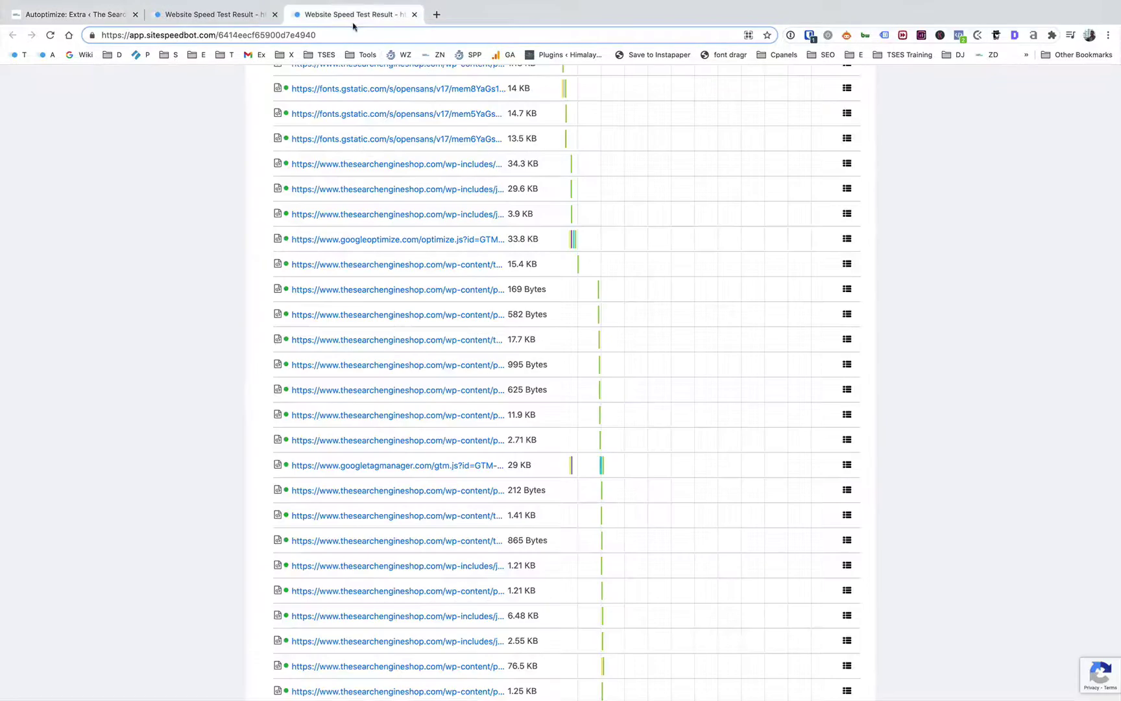
scroll(634, 390, down, 2)
scroll(568, 412, down, 10)
scroll(569, 412, down, 10)
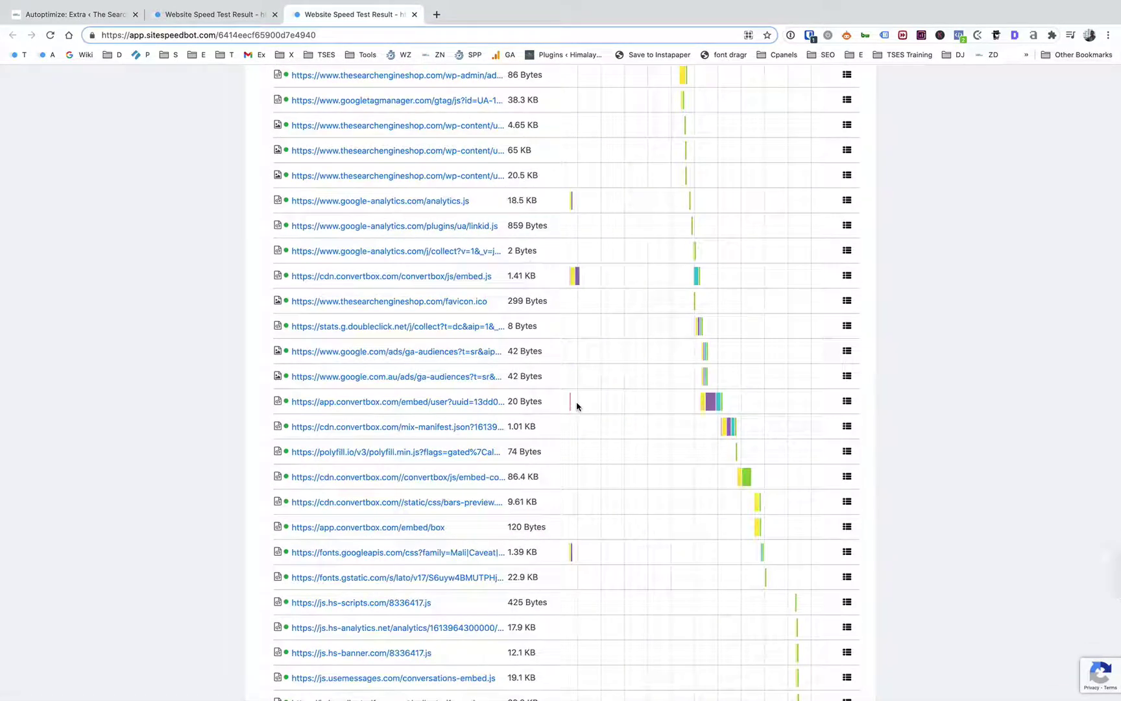